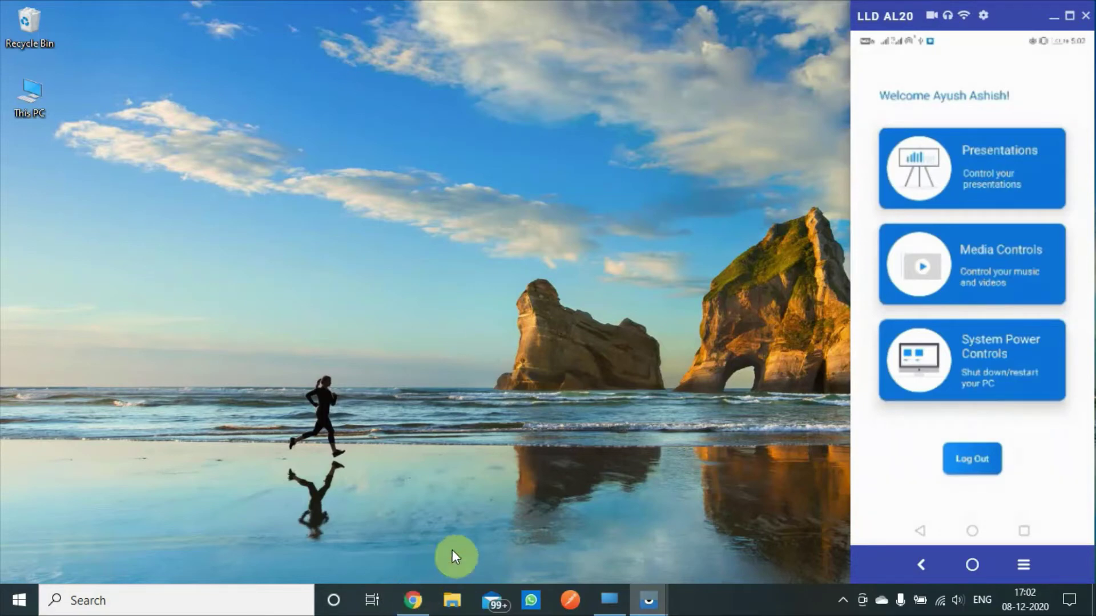
Step: Download the Windows OnePresenter zip (37.1 MB) from the site and view it in Chrome's downloads
left_click(421, 595)
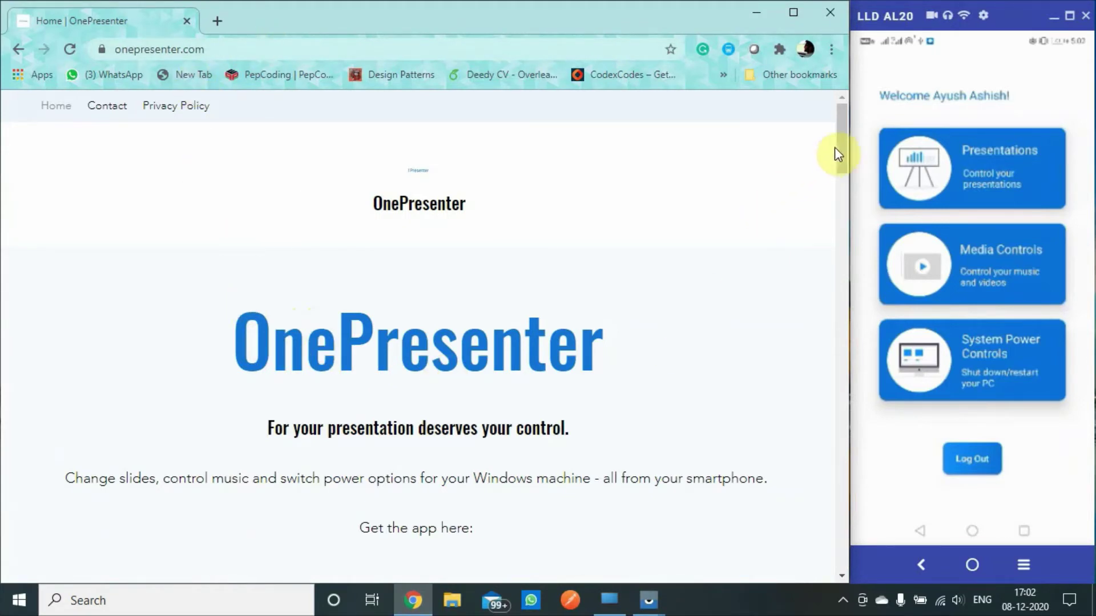
left_click_drag(835, 147, 844, 173)
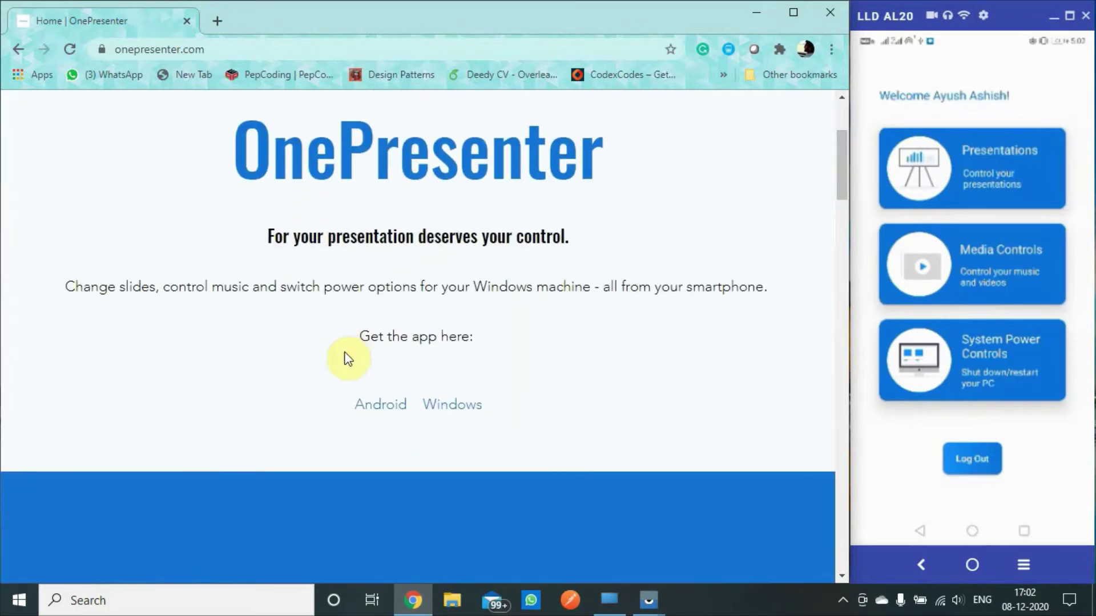
left_click(450, 406)
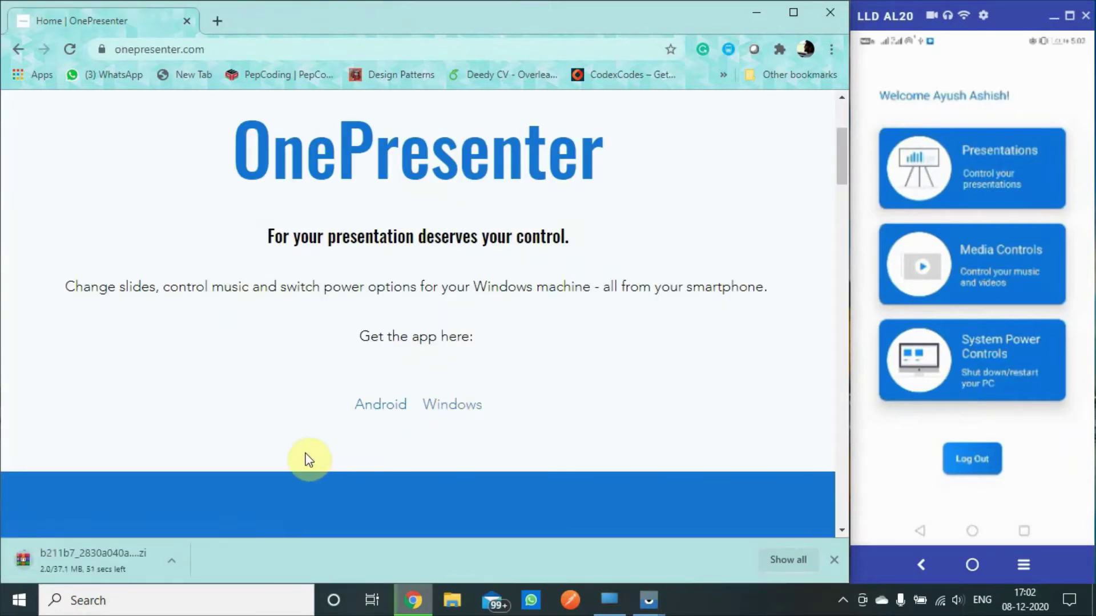
key("ctrl+j")
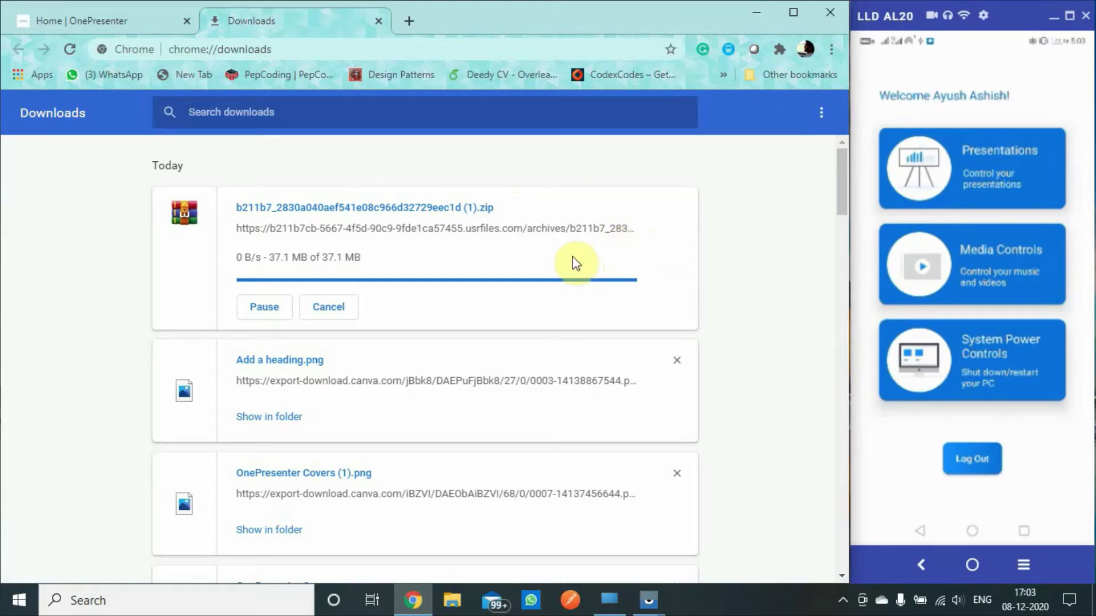
Step: Open the downloaded zip in WinRAR and extract OnePresenter.exe to a new folder in Downloads
left_click(281, 265)
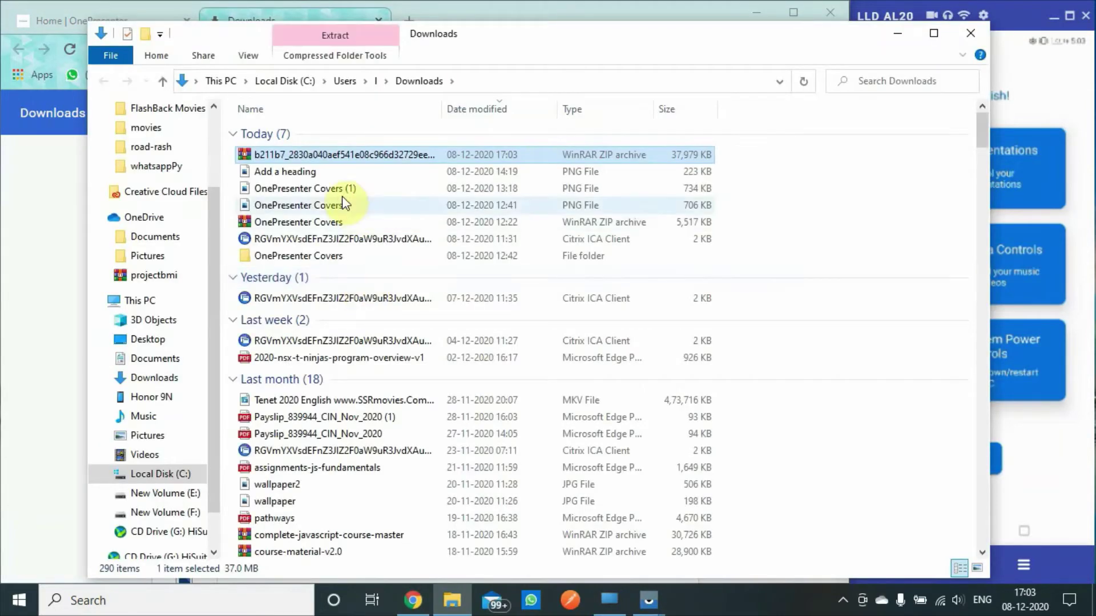
left_click(287, 156)
double_click(289, 156)
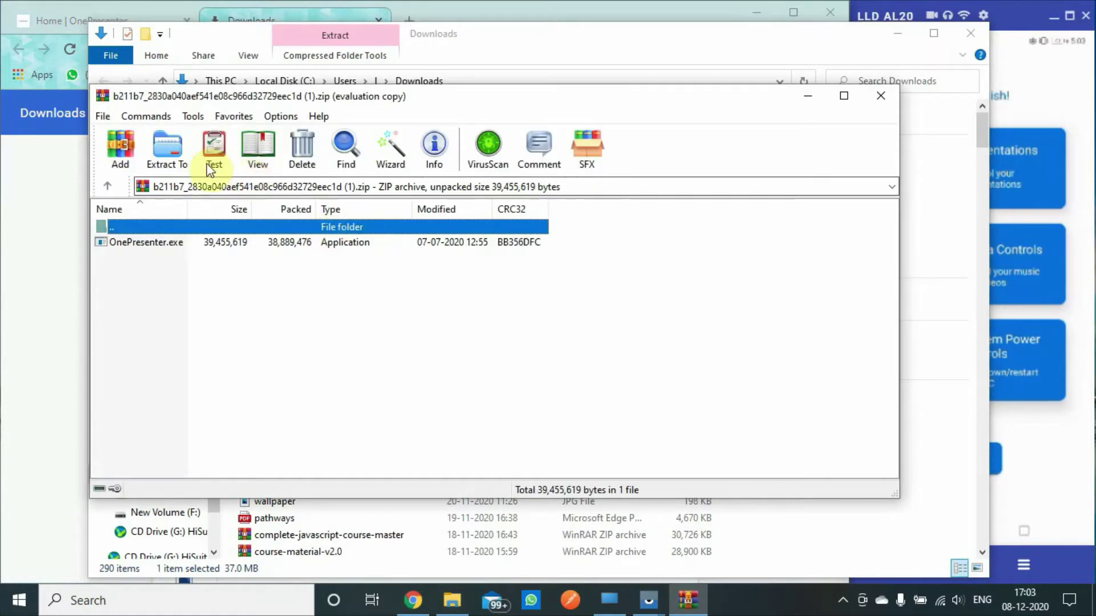
left_click(577, 304)
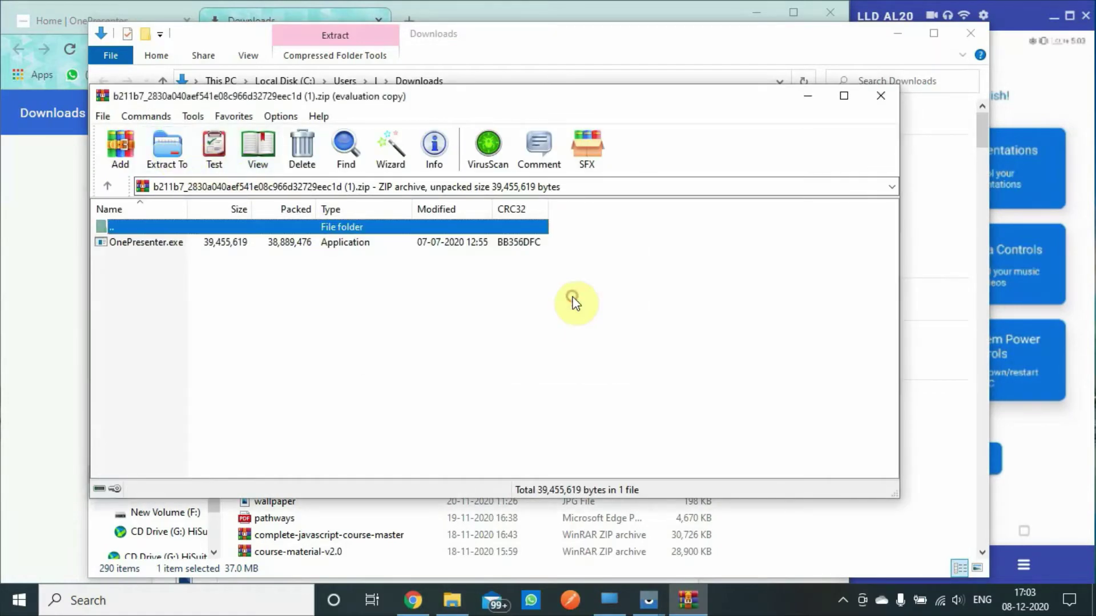
left_click(168, 150)
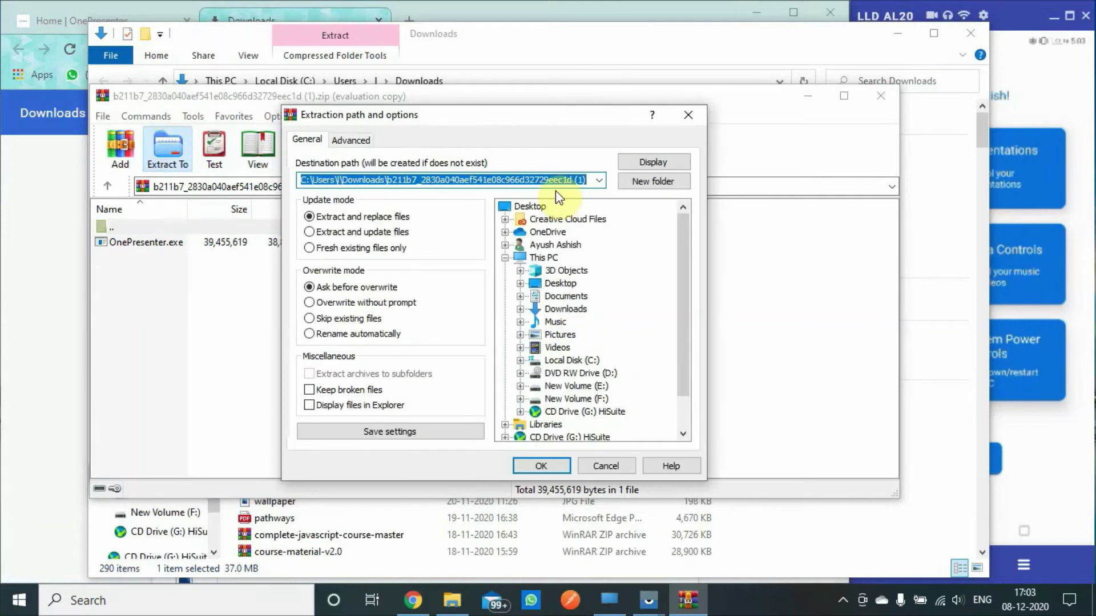
left_click(527, 465)
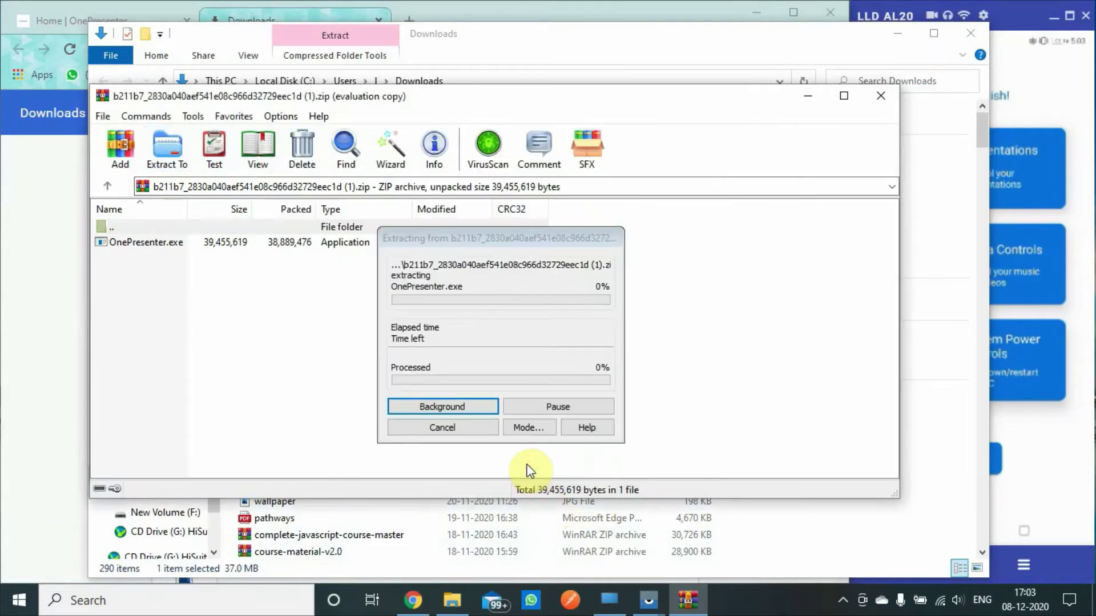
Step: Check the extracted folder holds the 38,531 KB OnePresenter app, then close Explorer and the Downloads tab
left_click(882, 98)
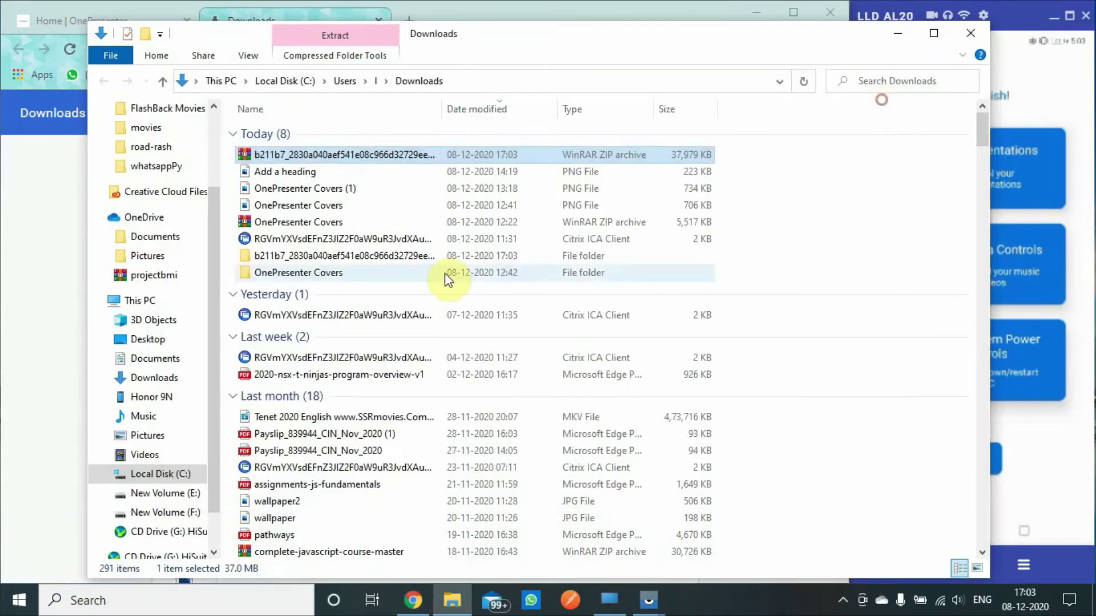
double_click(258, 266)
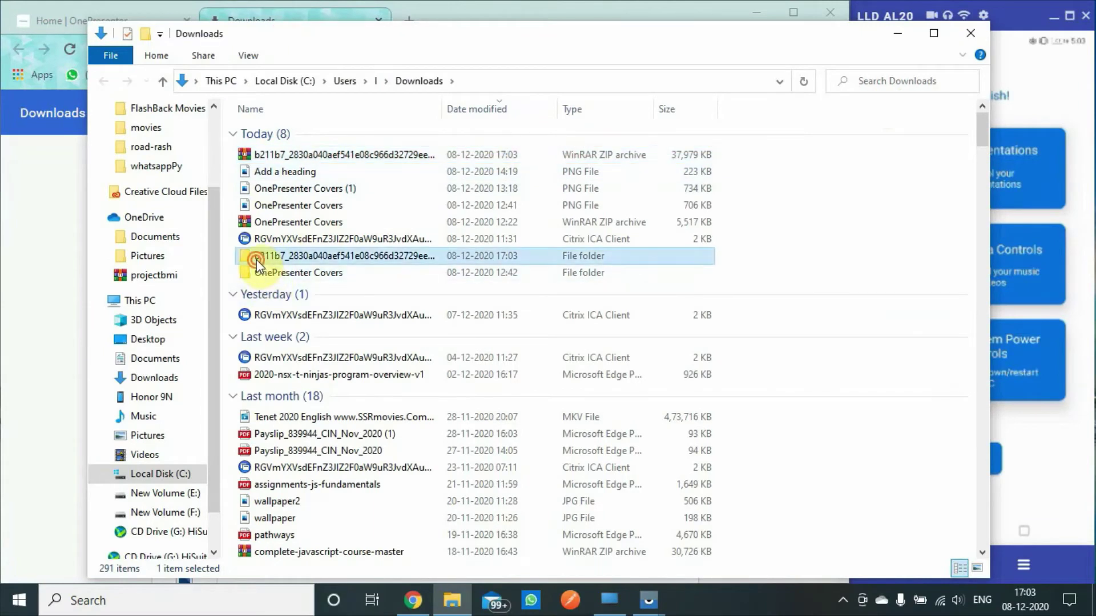
left_click(273, 133)
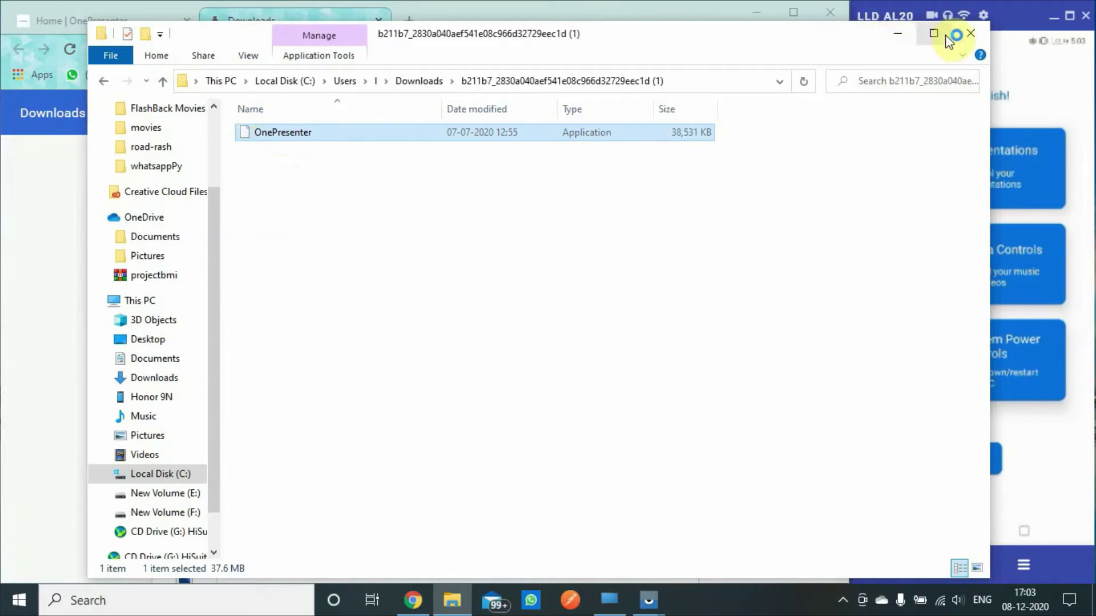
left_click(970, 34)
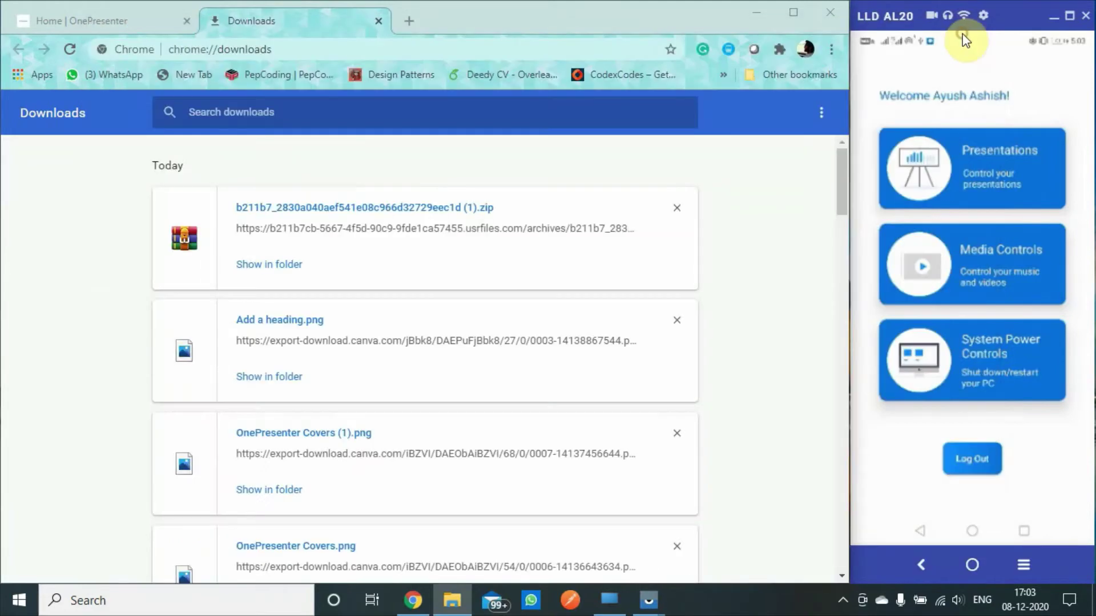
left_click(380, 21)
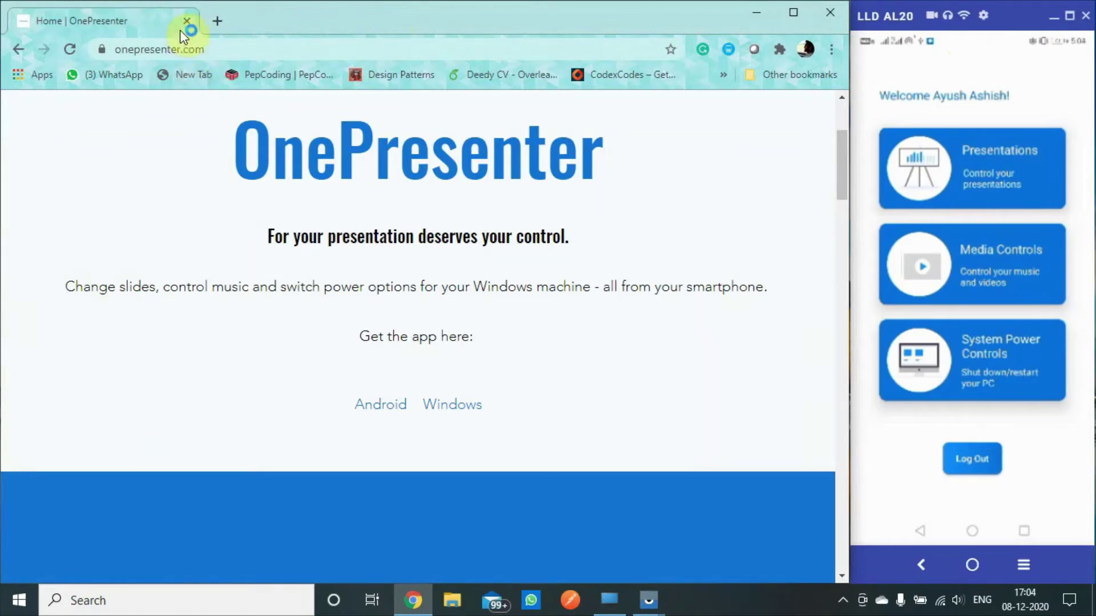
Step: Close Chrome and enter the account e-mail and password in the OnePresenter desktop login window
left_click(185, 20)
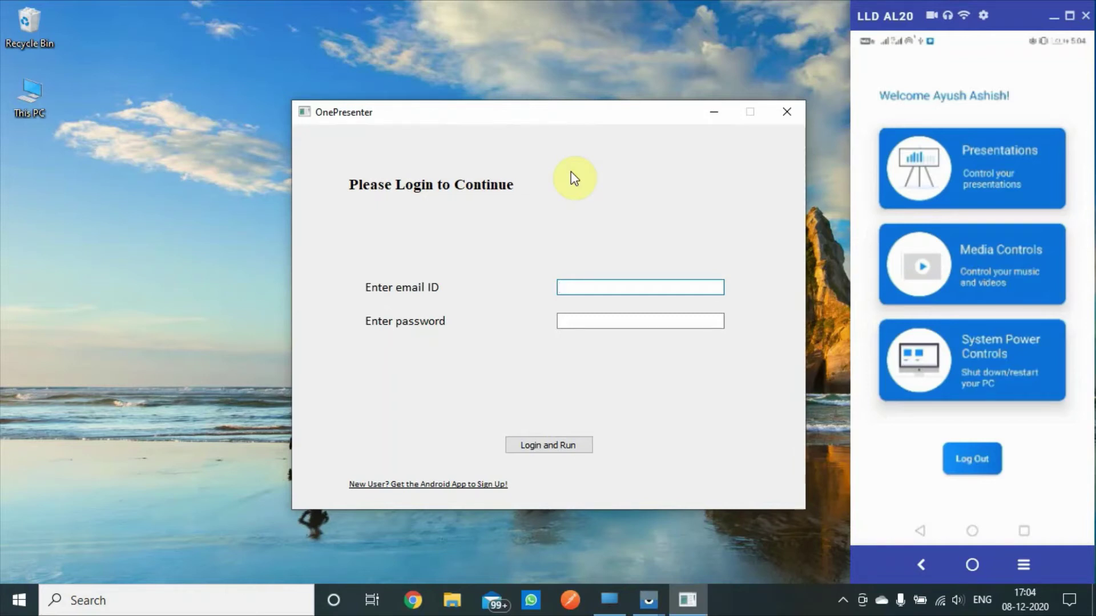
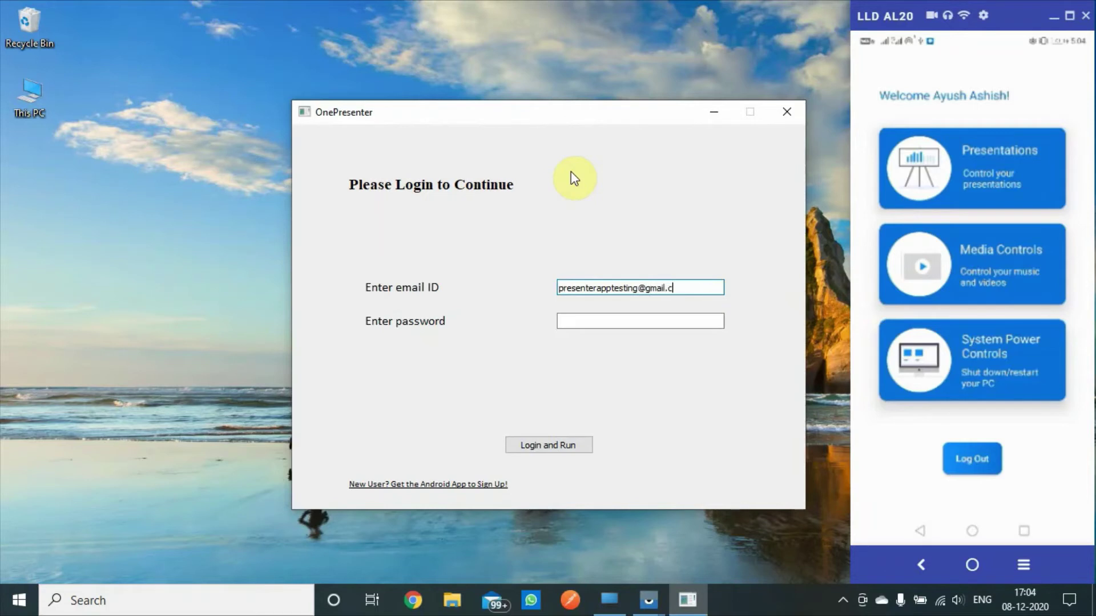
key("Tab")
type("••••••")
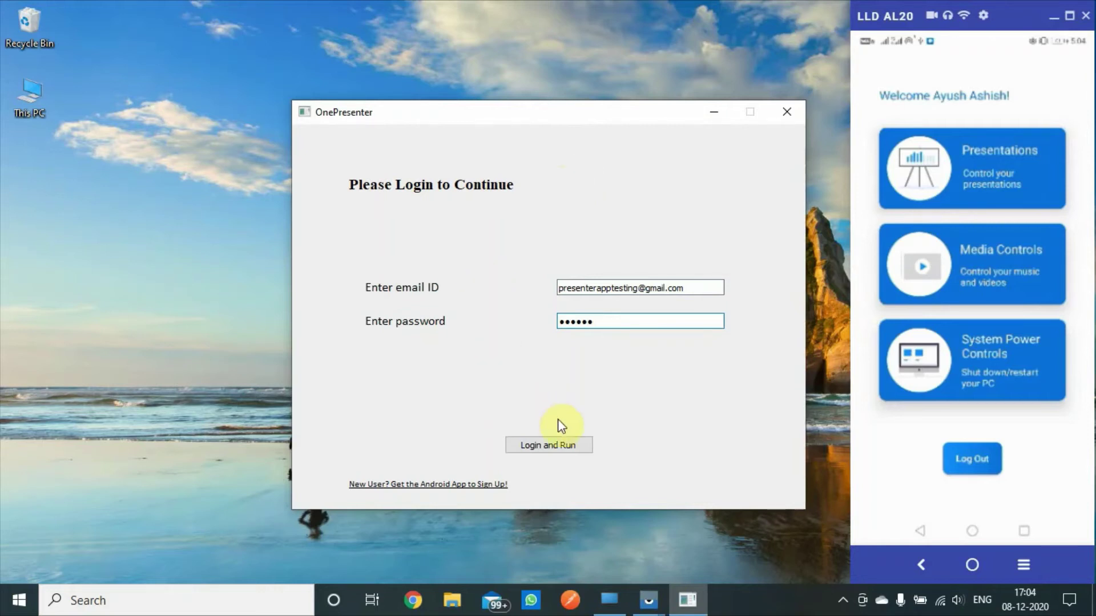
Step: Log in with Login and Run, then play the first video of the Funny Cat Videos playlist on YouTube
left_click(569, 451)
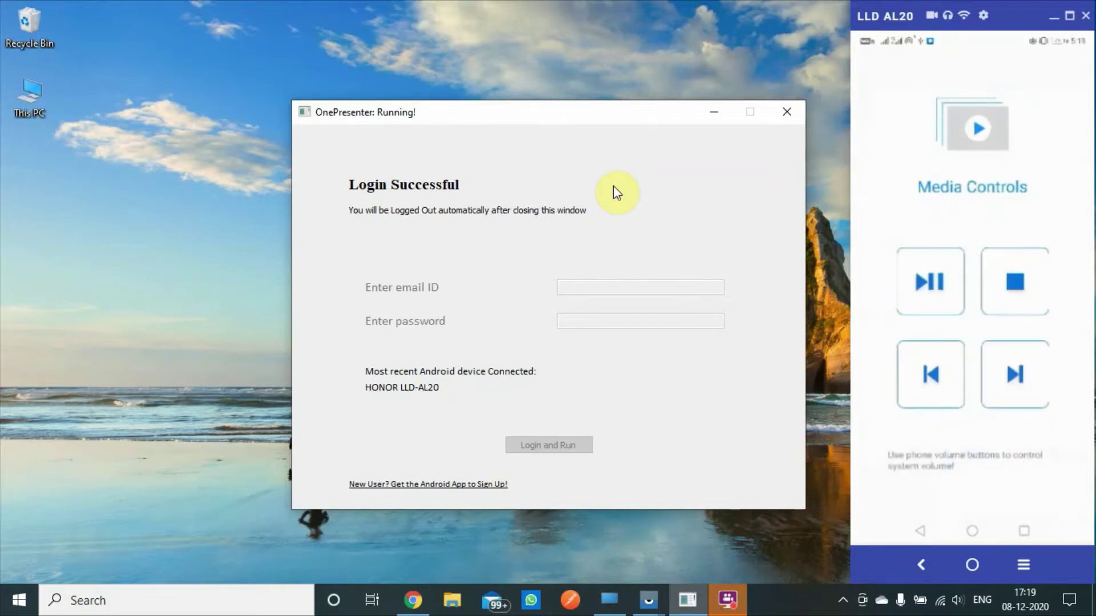
left_click(414, 599)
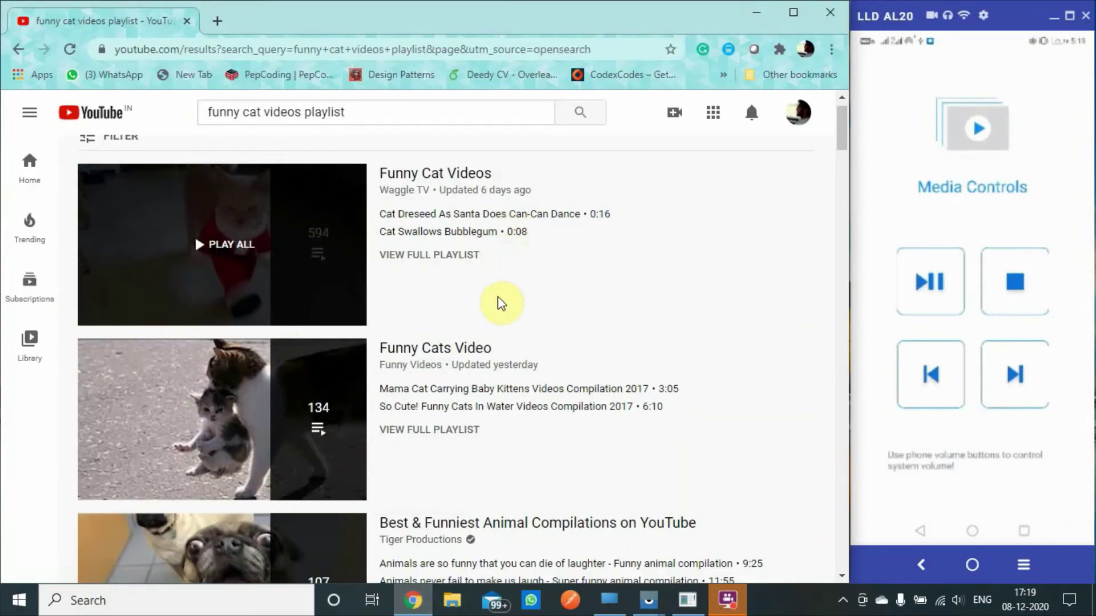
left_click(448, 215)
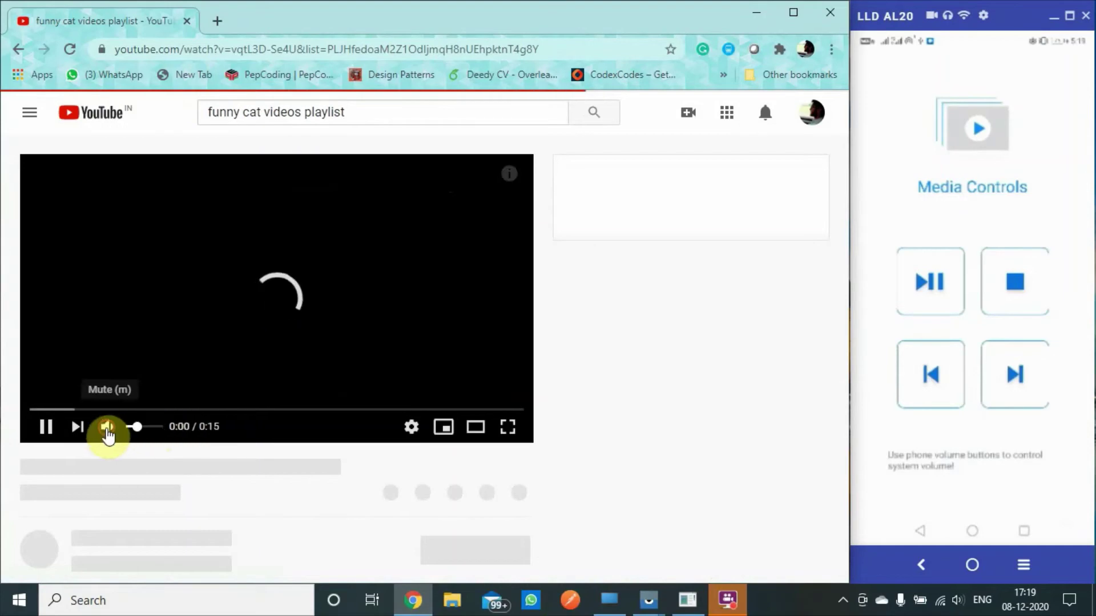
Step: Mute YouTube, then pause, resume, skip next and back from the phone, ending paused on video 1
left_click(109, 429)
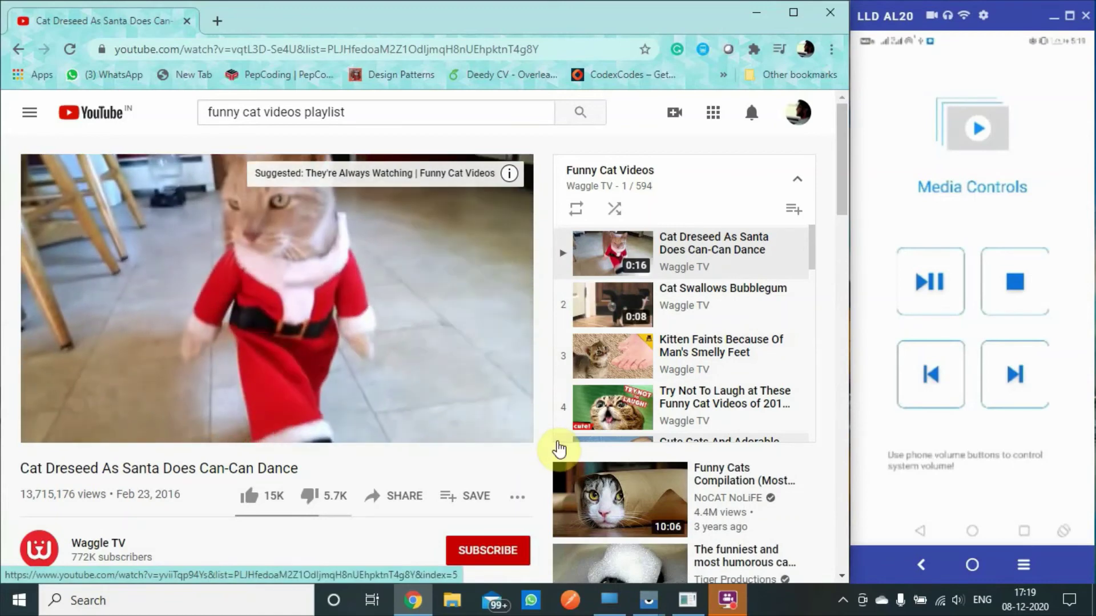
key("XF86AudioPlay")
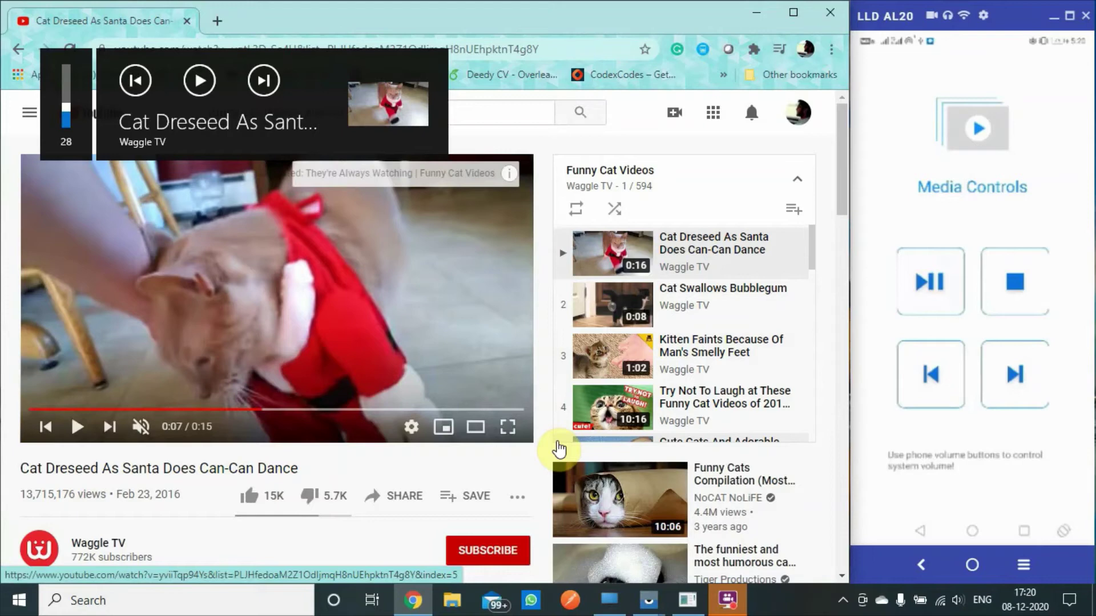
key("XF86AudioPlay")
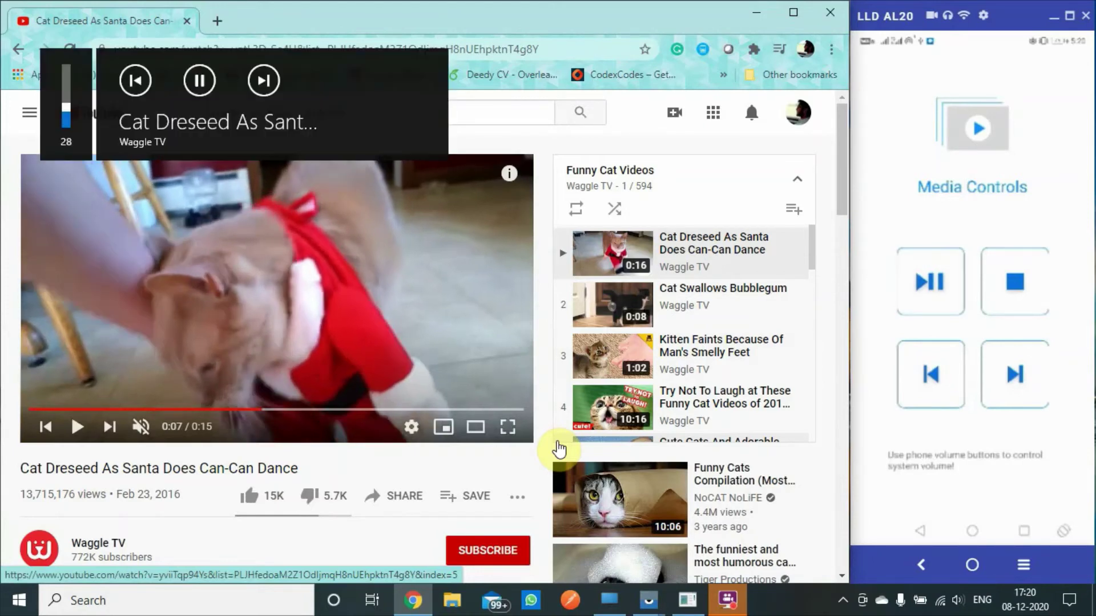
key("XF86AudioPlay")
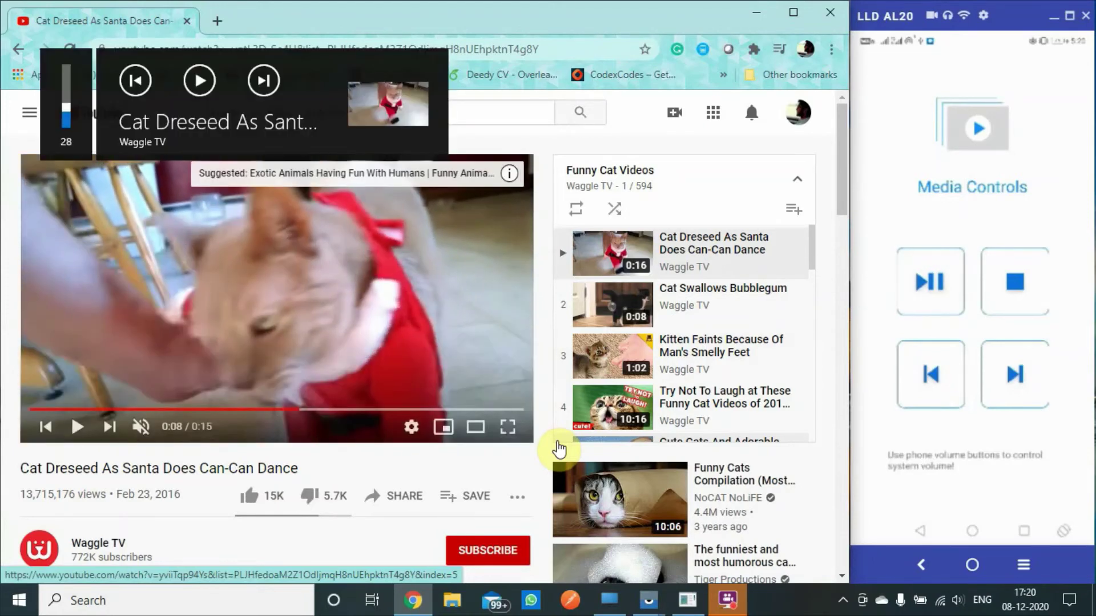
key("XF86AudioNext")
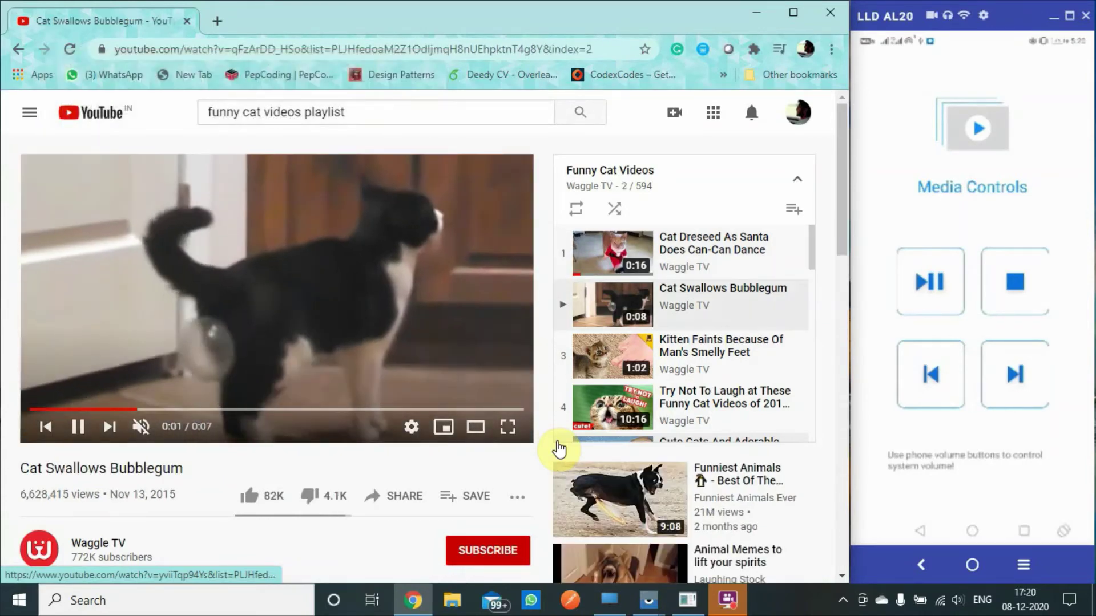
key("XF86AudioPrev")
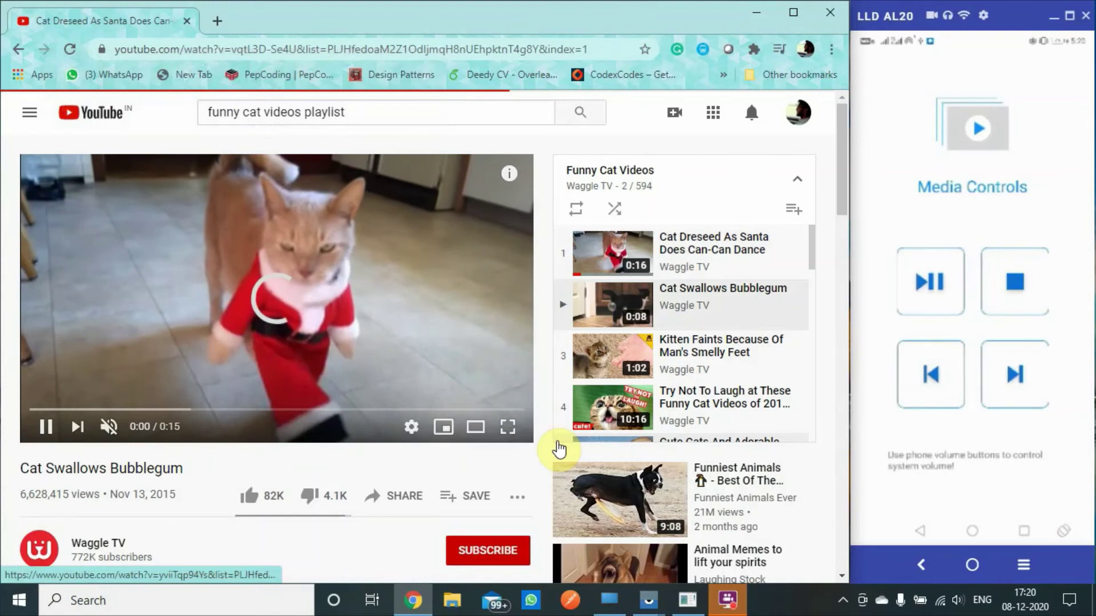
key("XF86AudioPlay")
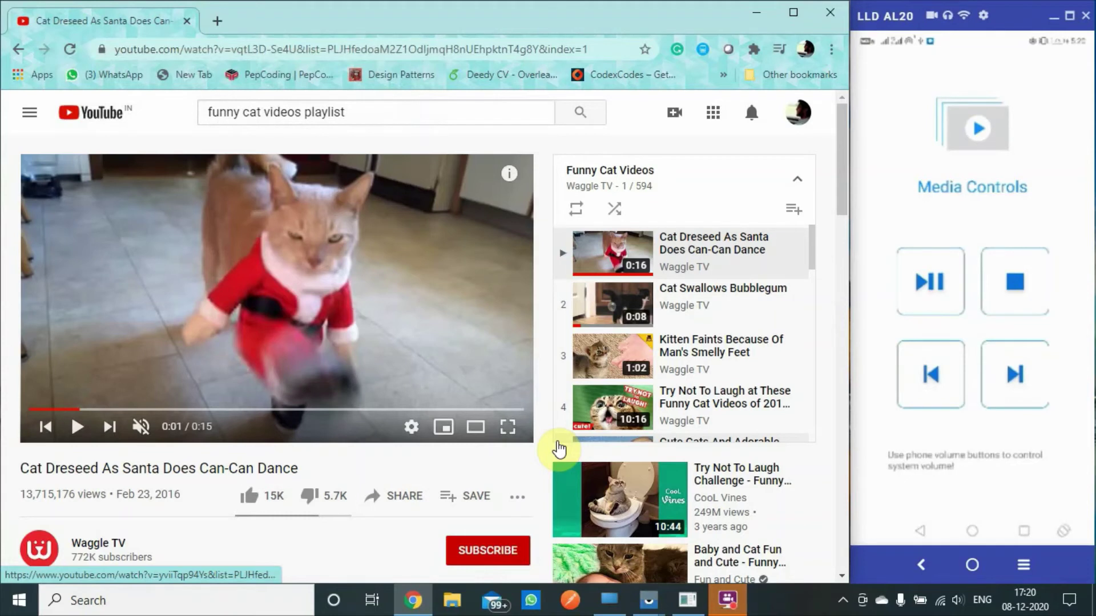
Step: Mute the PC volume from the phone, raise it to 100, then lower it to 96
key("XF86AudioLowerVolume")
key("XF86AudioLowerVolume")
key("XF86AudioLowerVolume")
key("XF86AudioLowerVolume")
key("XF86AudioRaiseVolume")
key("XF86AudioRaiseVolume")
key("XF86AudioRaiseVolume")
key("XF86AudioRaiseVolume")
key("XF86AudioRaiseVolume")
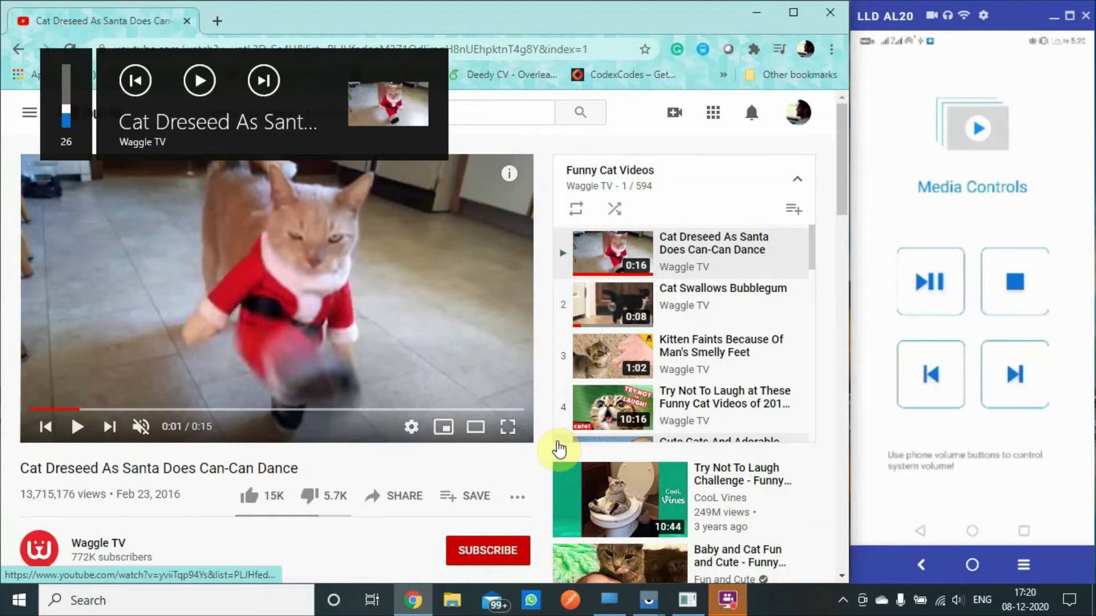
key("XF86AudioRaiseVolume")
key("XF86AudioRaiseVolume")
key("XF86AudioRaiseVolume")
key("XF86AudioRaiseVolume")
key("XF86AudioRaiseVolume")
key("XF86AudioRaiseVolume")
key("XF86AudioRaiseVolume")
key("XF86AudioRaiseVolume")
key("XF86AudioRaiseVolume")
key("XF86AudioRaiseVolume")
key("XF86AudioRaiseVolume")
key("XF86AudioRaiseVolume")
key("XF86AudioRaiseVolume")
key("XF86AudioRaiseVolume")
key("XF86AudioRaiseVolume")
key("XF86AudioRaiseVolume")
key("XF86AudioRaiseVolume")
key("XF86AudioRaiseVolume")
key("XF86AudioRaiseVolume")
key("XF86AudioRaiseVolume")
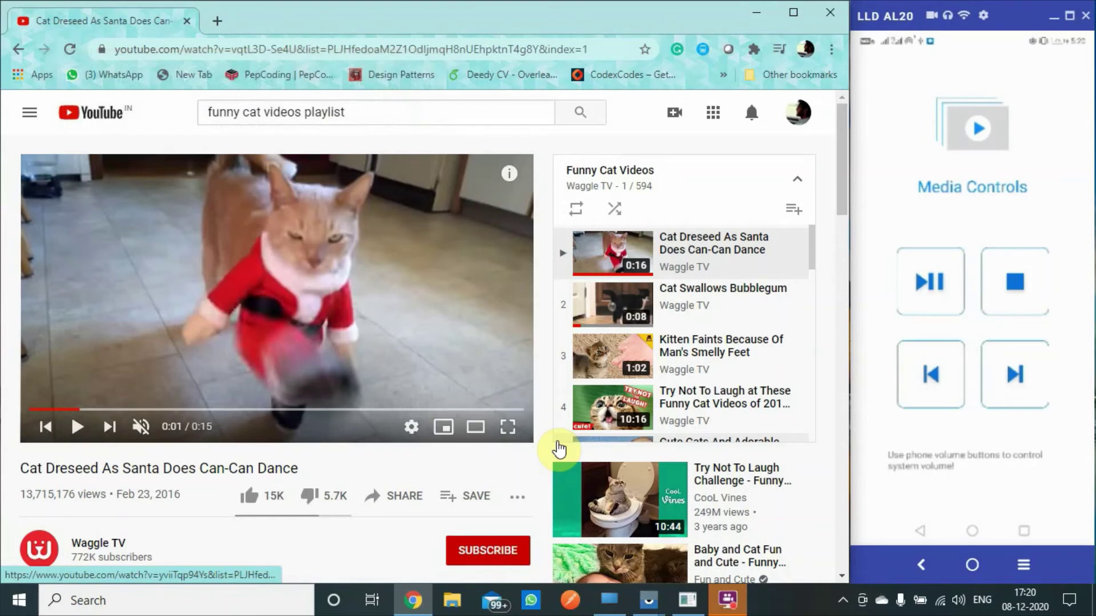
key("XF86AudioLowerVolume")
key("XF86AudioLowerVolume")
key("XF86AudioLowerVolume")
key("XF86AudioLowerVolume")
key("XF86AudioLowerVolume")
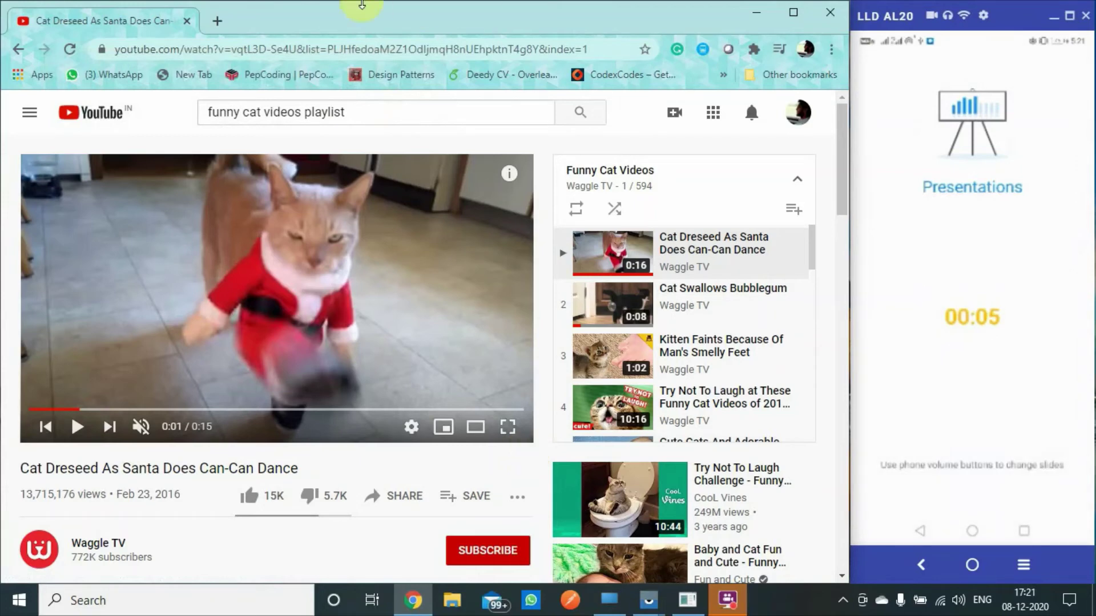
Step: Search 'google slides' in the address bar and open the Tensorflow and deep learning deck
left_click(307, 57)
type("g")
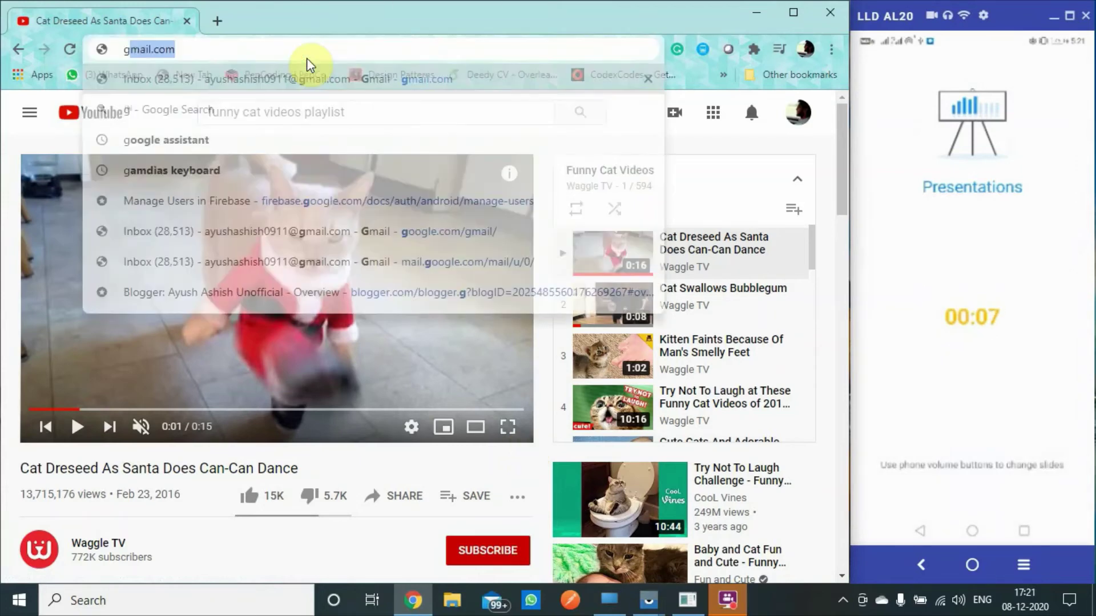
type("oogle")
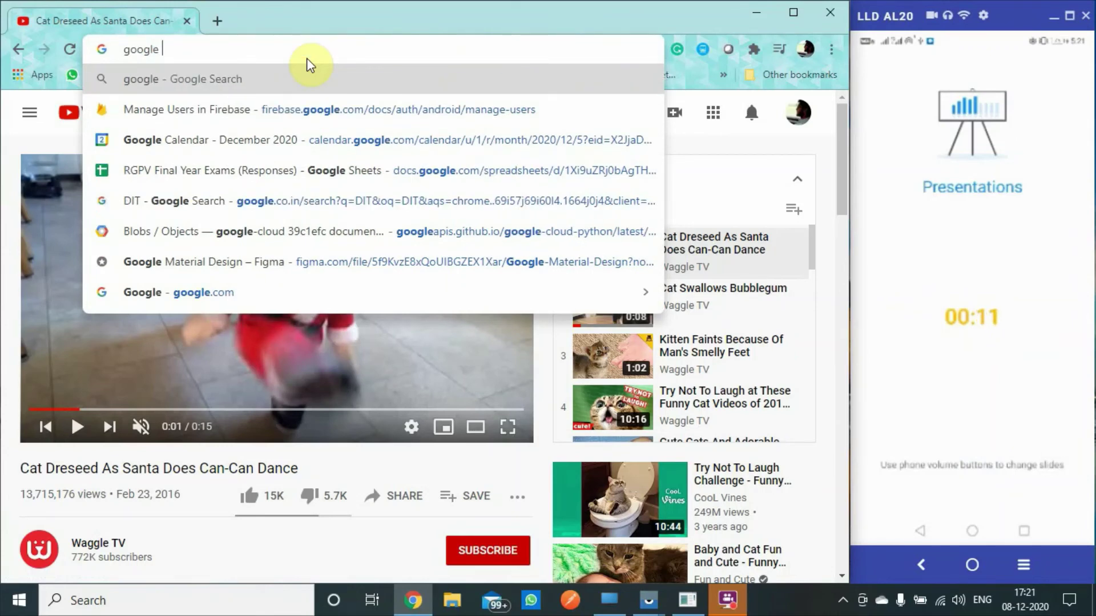
type(" s")
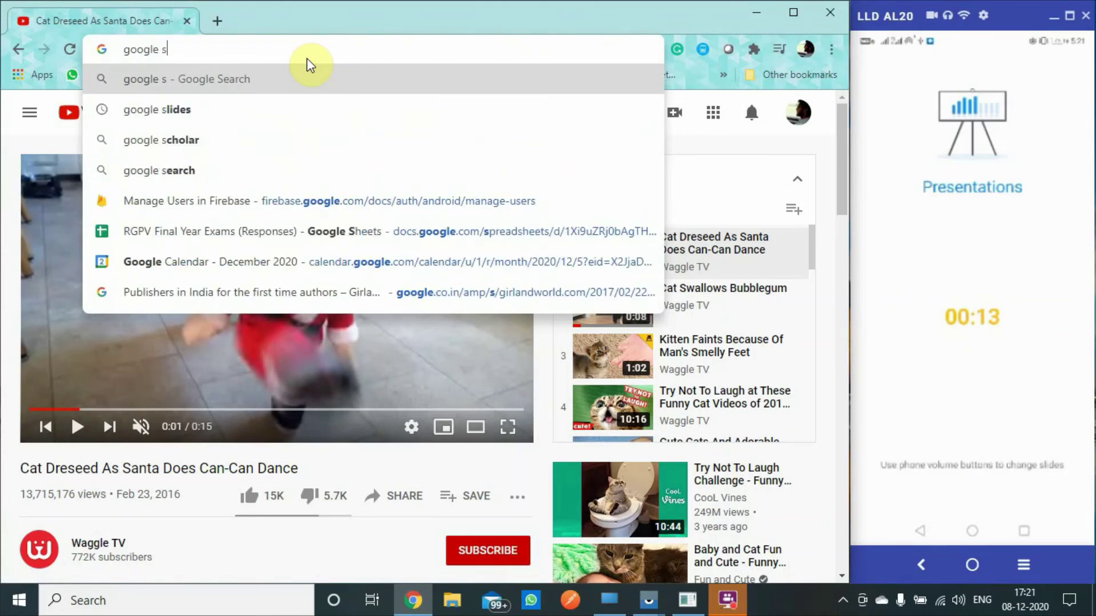
type("lides")
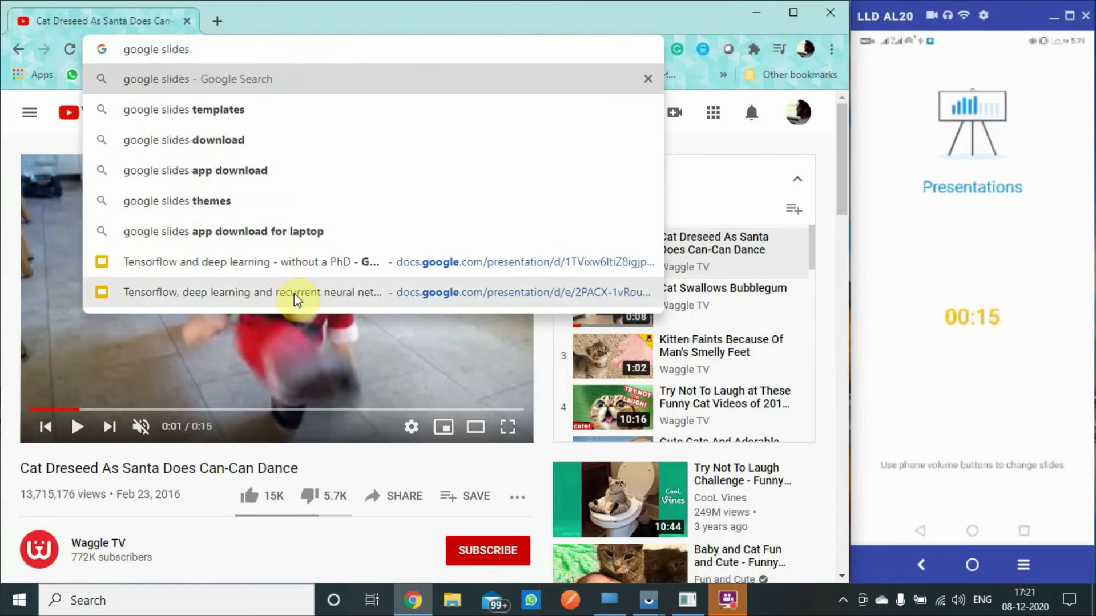
left_click(270, 266)
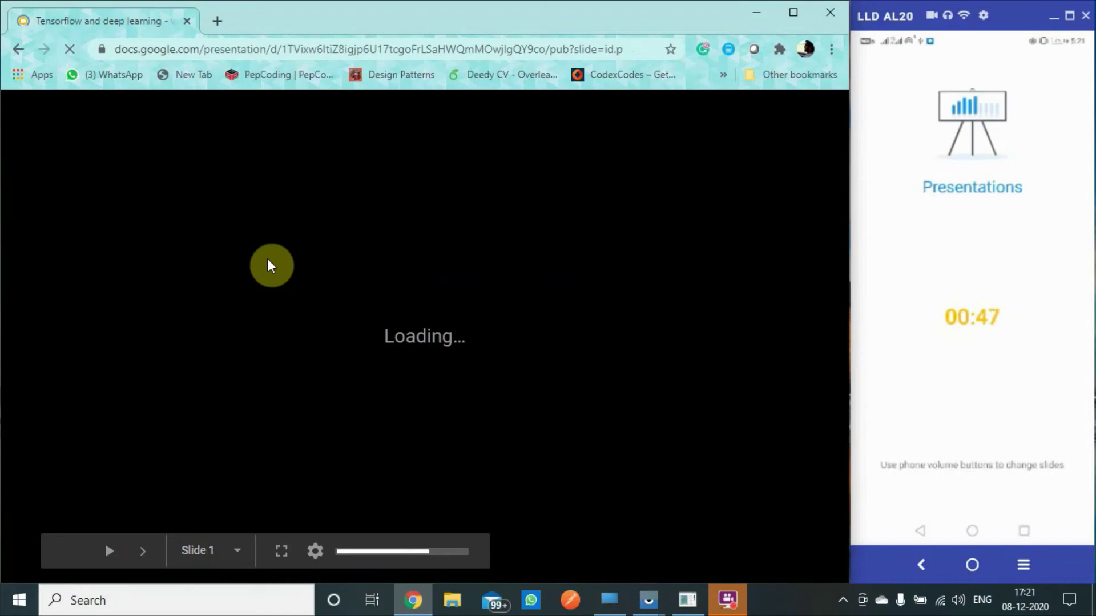
Step: Advance the Tensorflow deck two slides from the phone, reaching Slide 4 on matrix notation
key("Right")
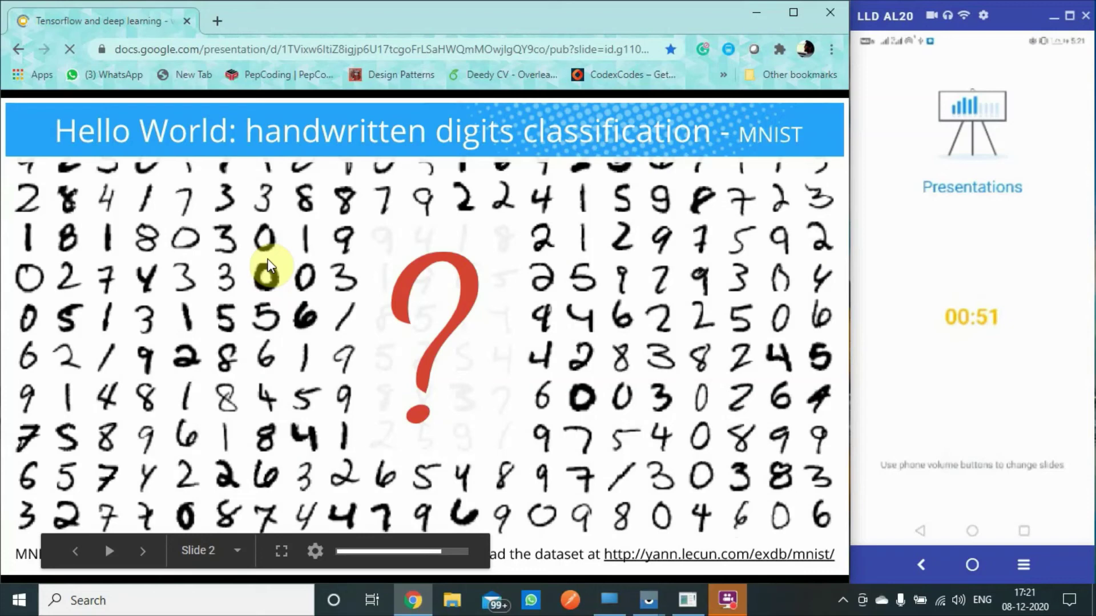
key("Right")
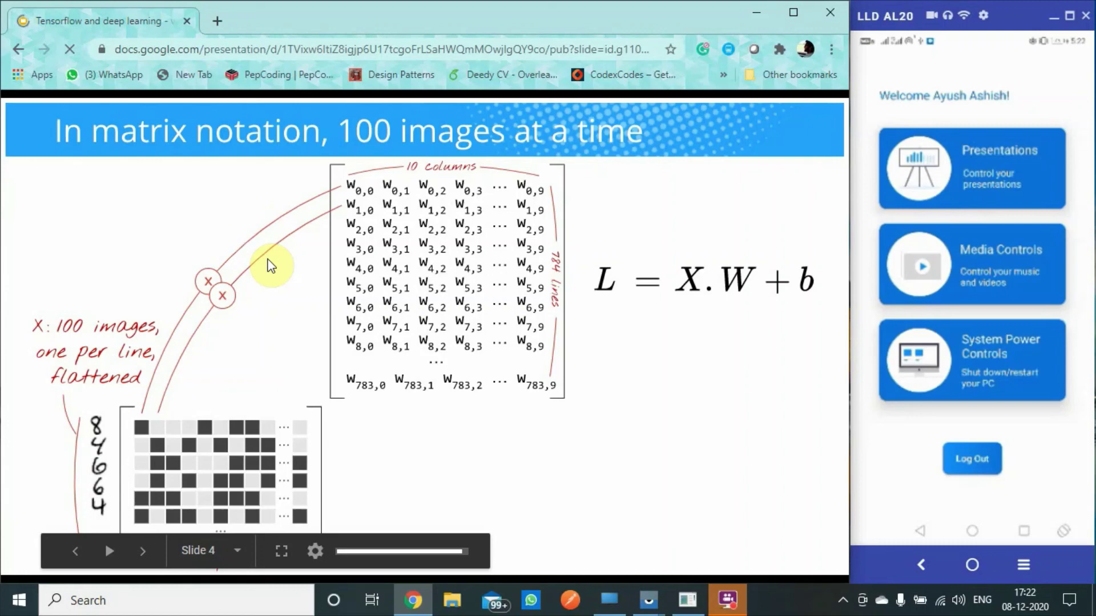
left_click(689, 598)
left_click(794, 112)
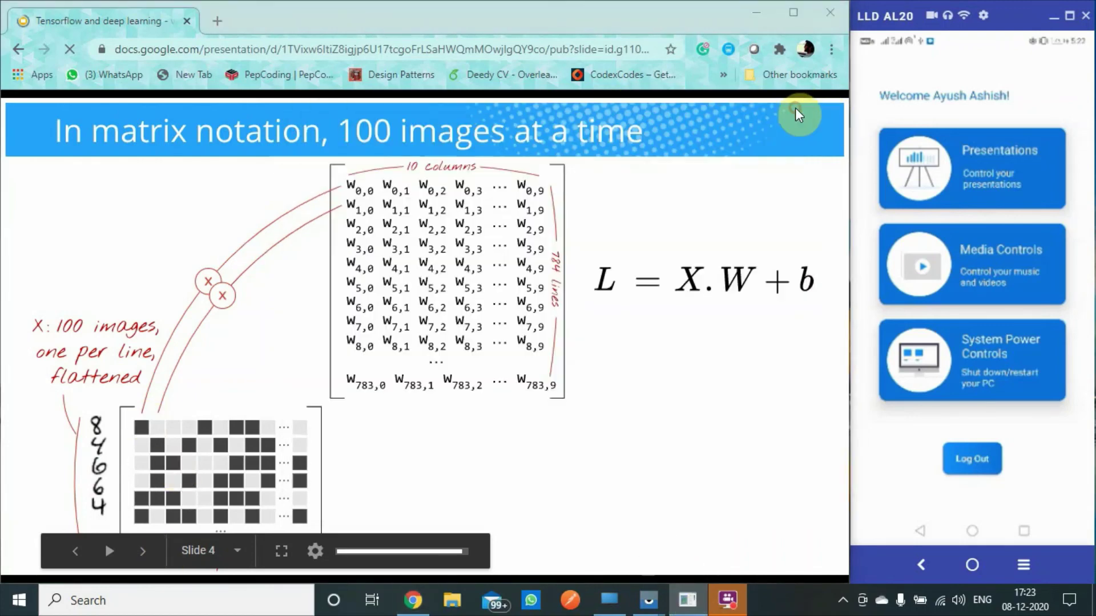